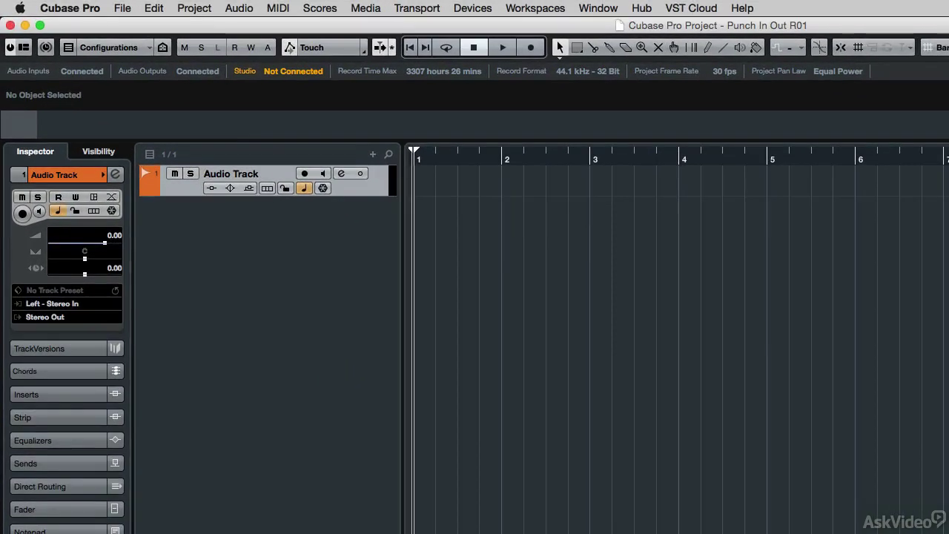
- Drag out a locator range in the ruler and set it from bar 2 to bar 6
left_click_drag(416, 153, 504, 154)
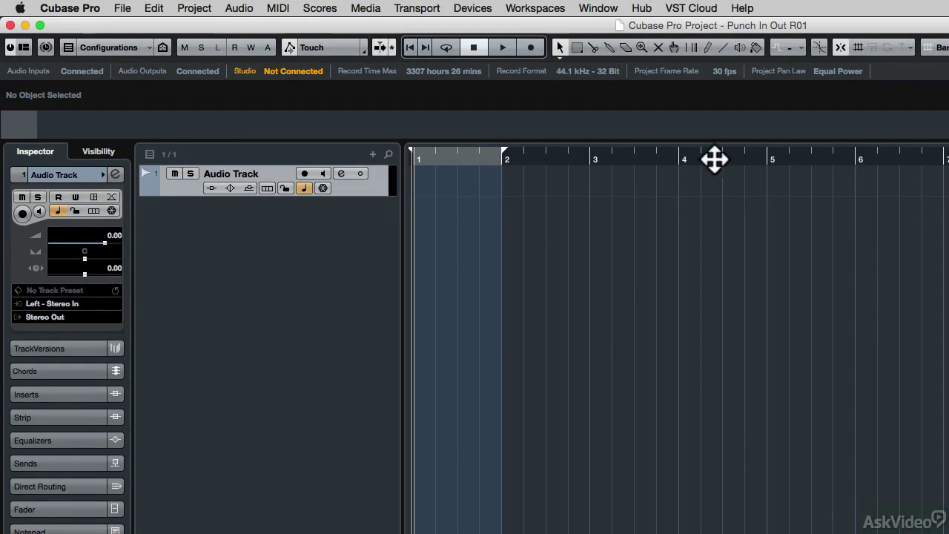
left_click(856, 164)
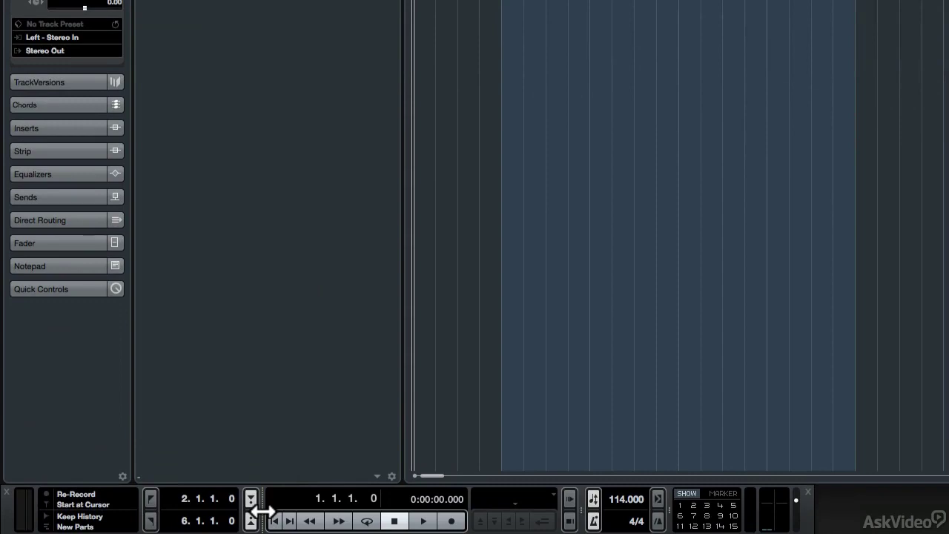
- Reveal the transport's punch displays and enter bar 3 as the punch-in position
left_click_drag(261, 512, 269, 519)
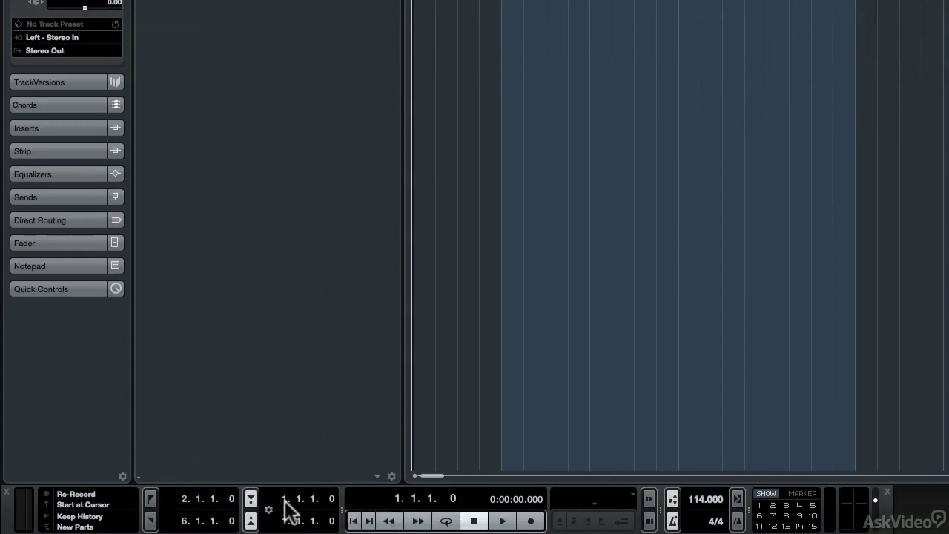
type("3")
key("Return")
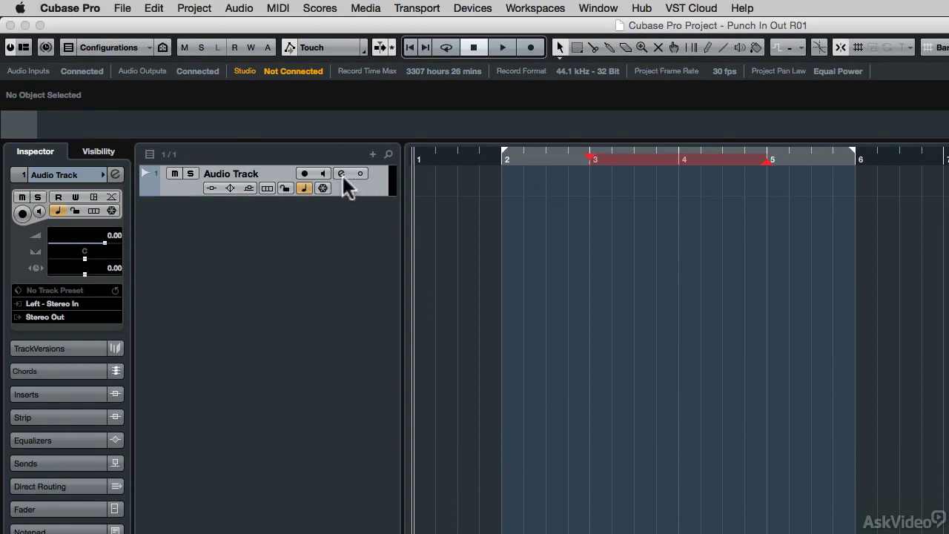
- Arm the audio track, enable Cycle, and record a punch-in take between bars 3 and 5
left_click(305, 173)
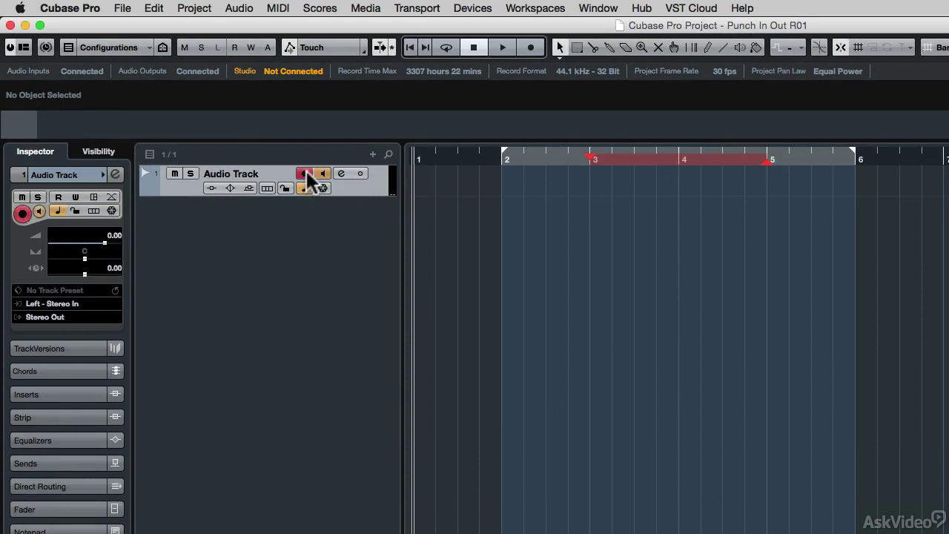
key("KP_Divide")
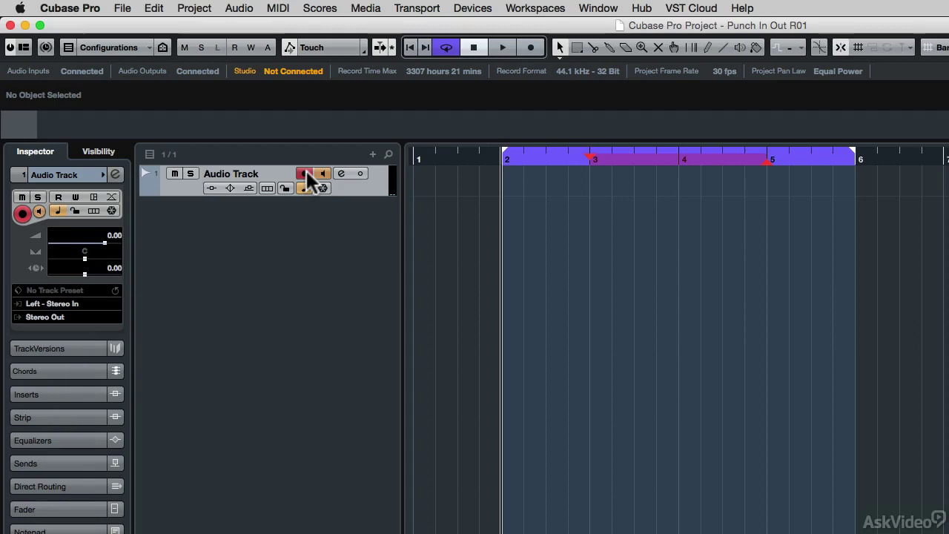
key("KP_Multiply")
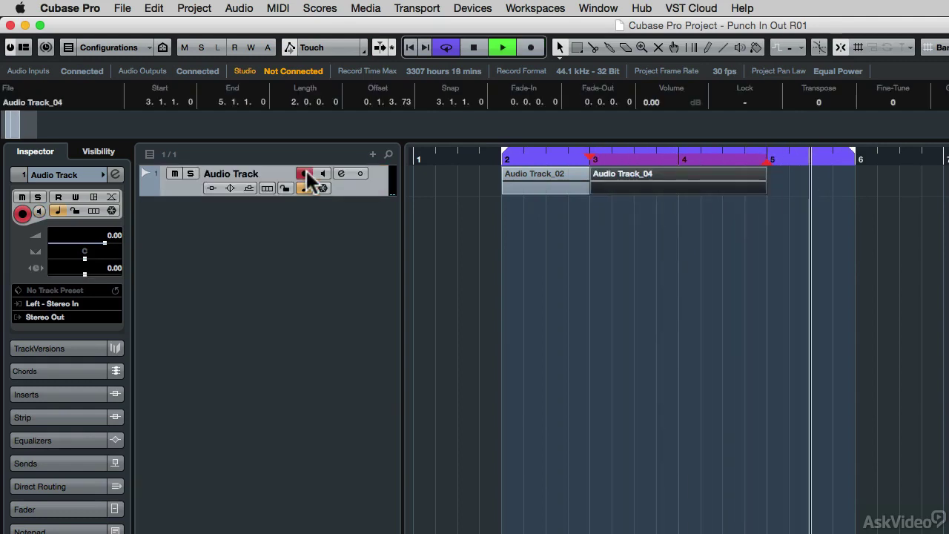
- Stop recording to keep Audio Track_05, toggle the punch points, and place the cursor near bar 4
key("space")
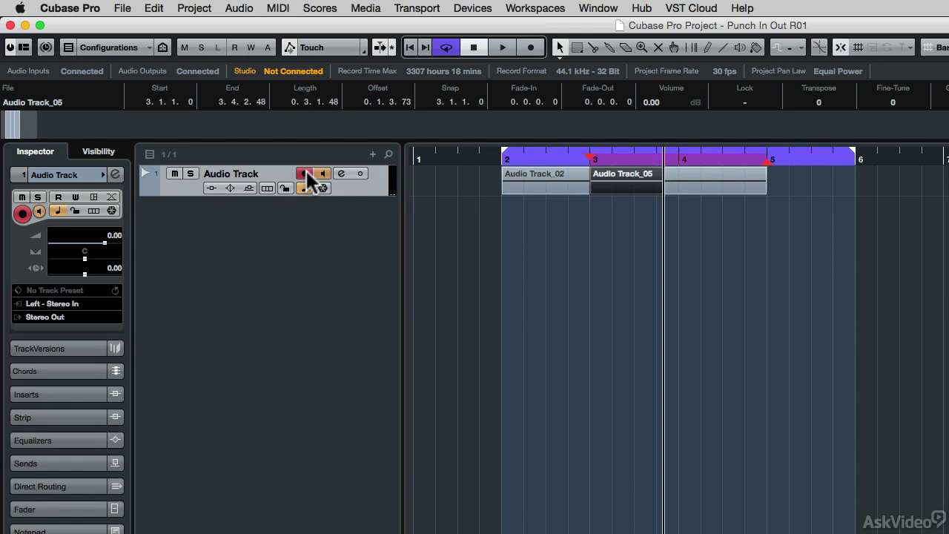
key("i")
key("o")
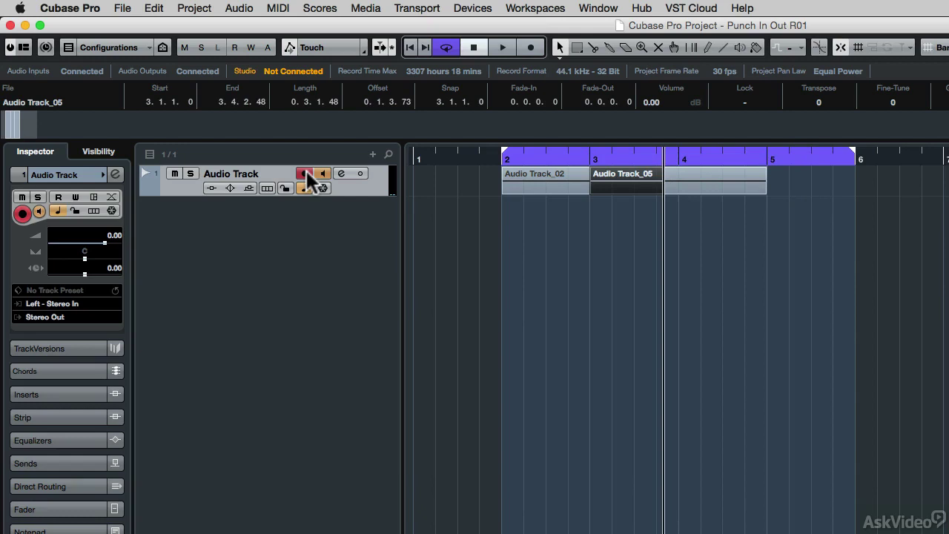
key("o")
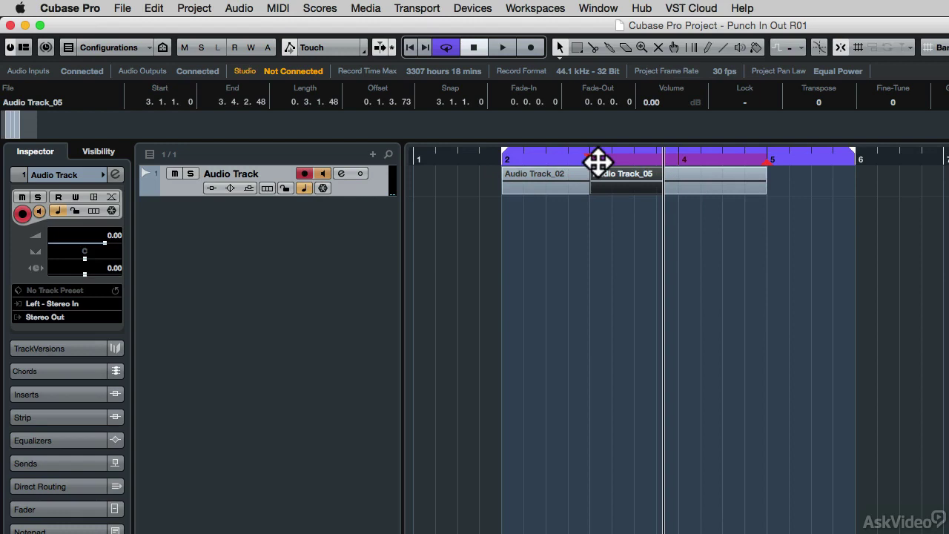
left_click(679, 163)
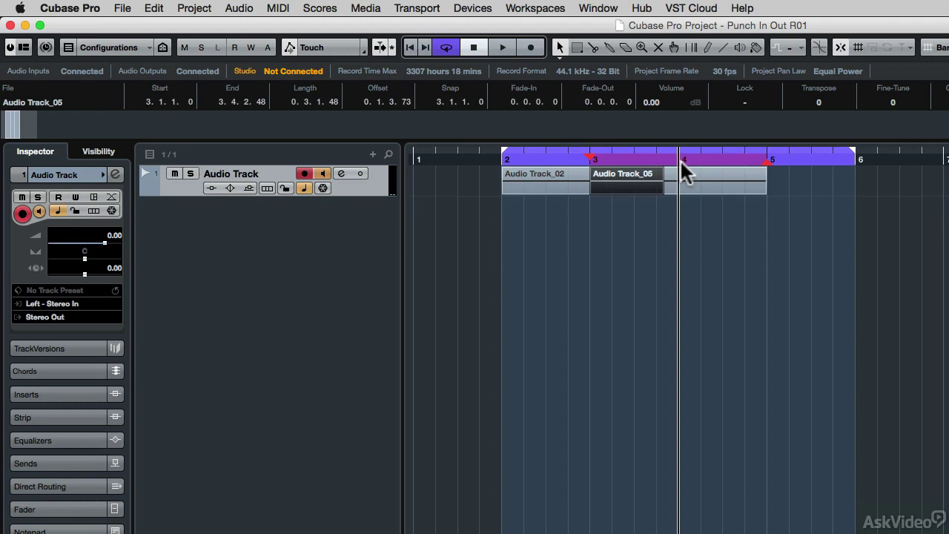
- Set the punch-in point to the project cursor position at about bar 4
left_click(435, 9)
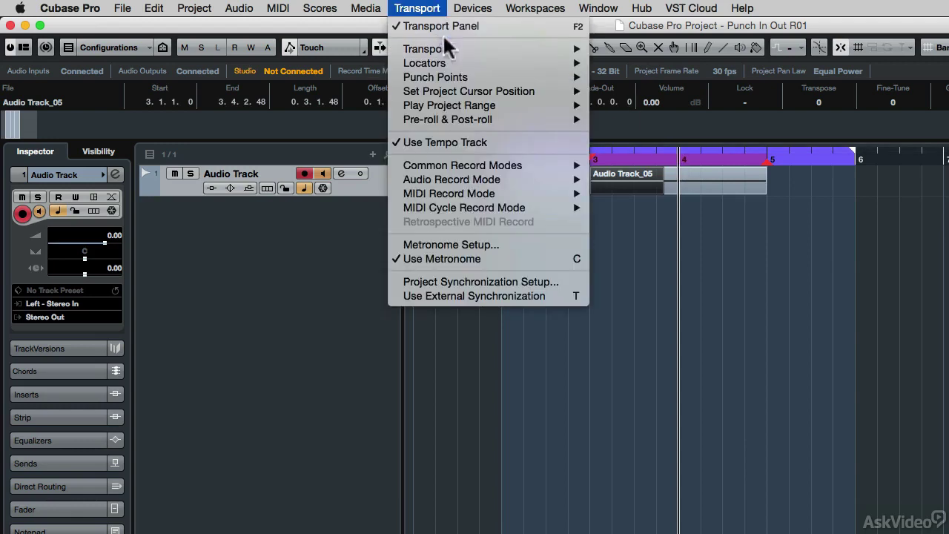
mouse_move(450, 74)
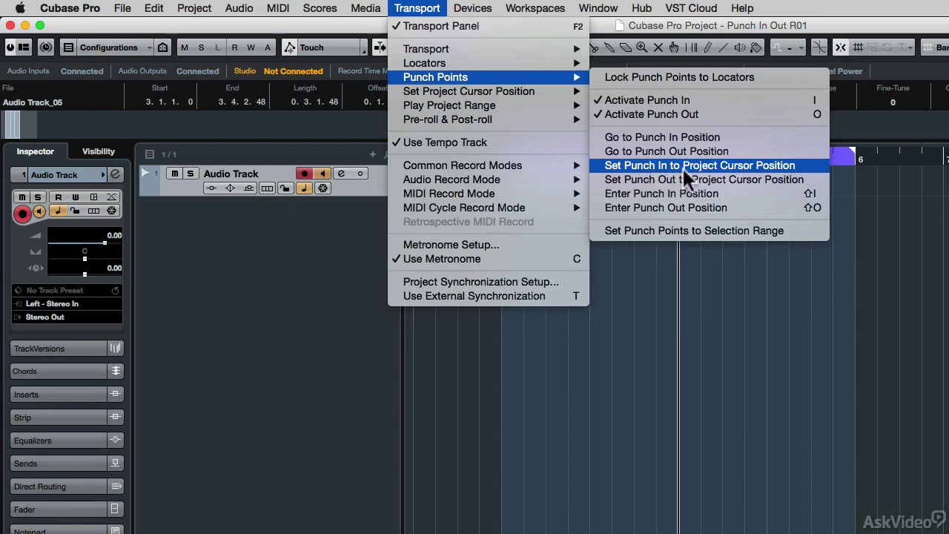
left_click(727, 165)
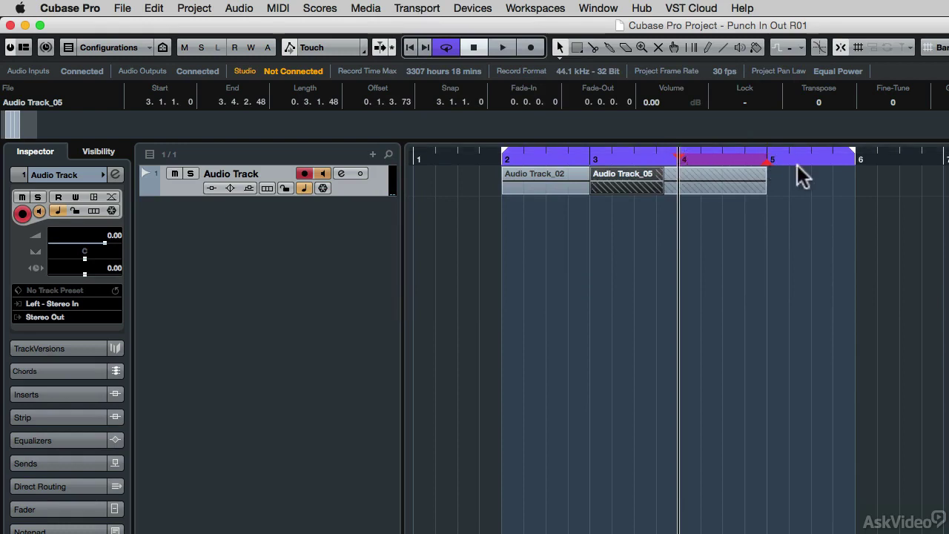
- Move the project cursor to bar 6 and set the punch-out point there
left_click(852, 176)
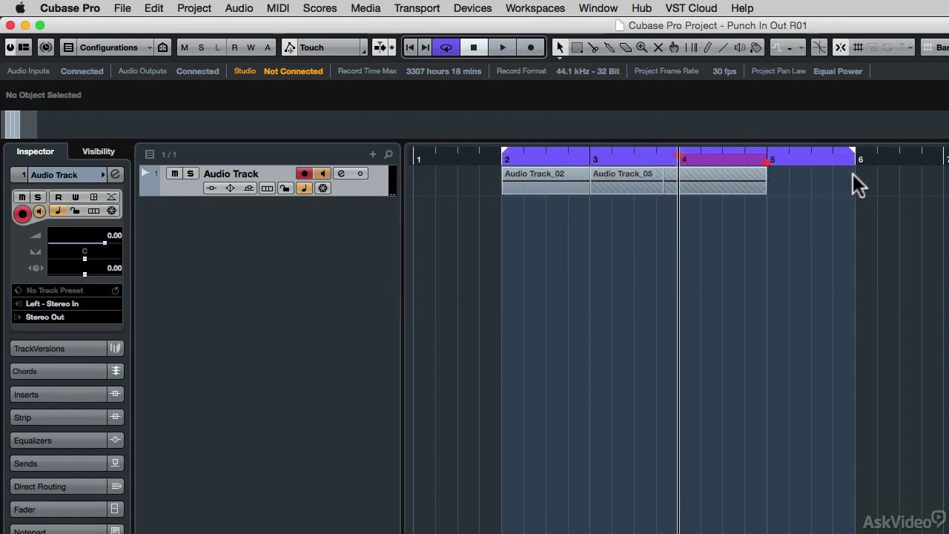
left_click(854, 163)
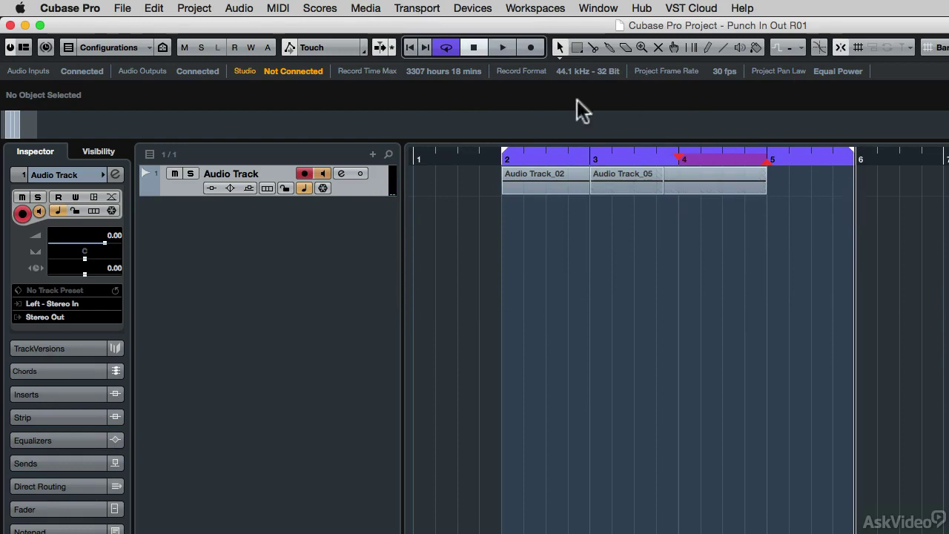
left_click(424, 13)
mouse_move(444, 77)
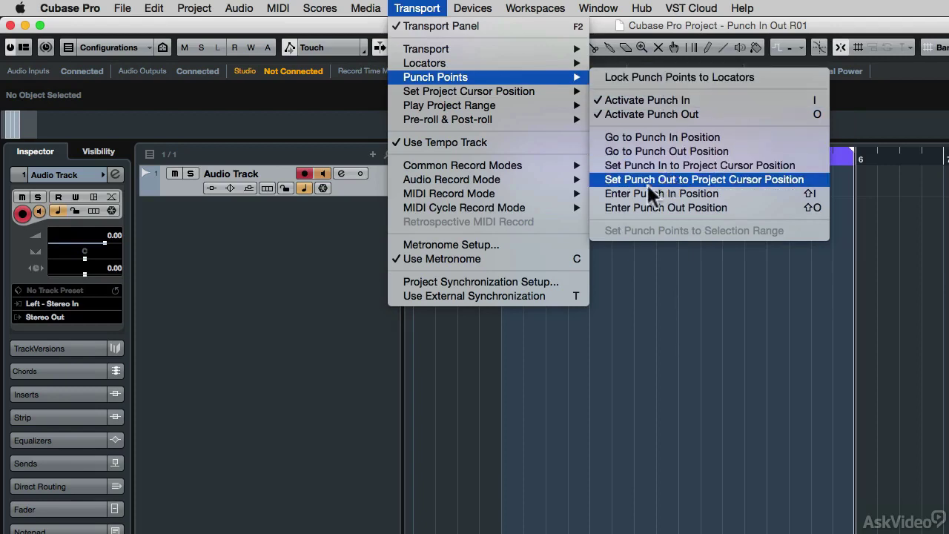
left_click(691, 180)
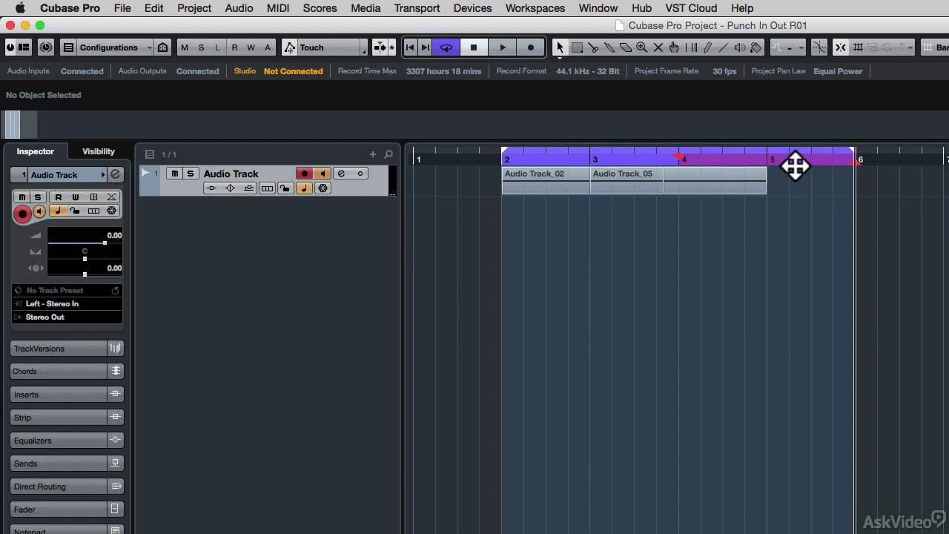
- Review the Transport > Punch Points commands, then open the File menu
left_click(416, 11)
mouse_move(495, 77)
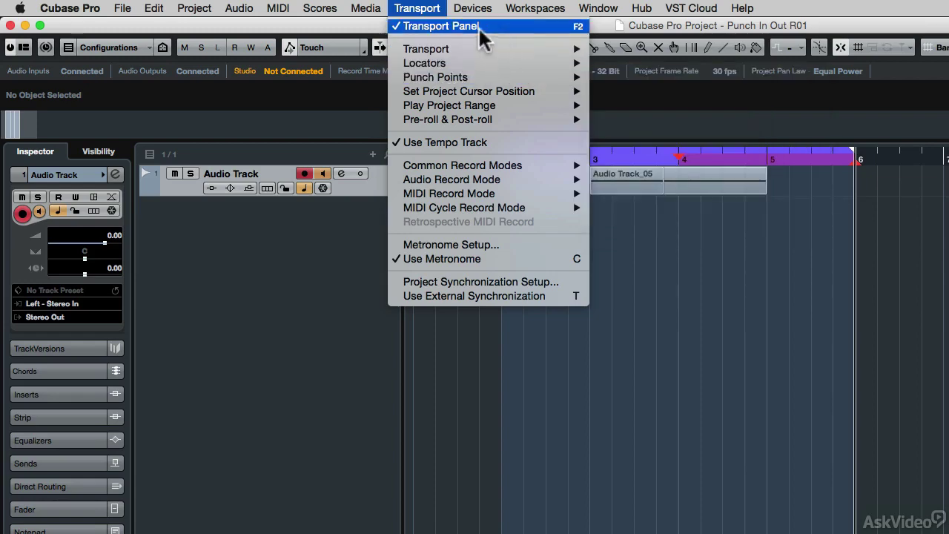
left_click(415, 9)
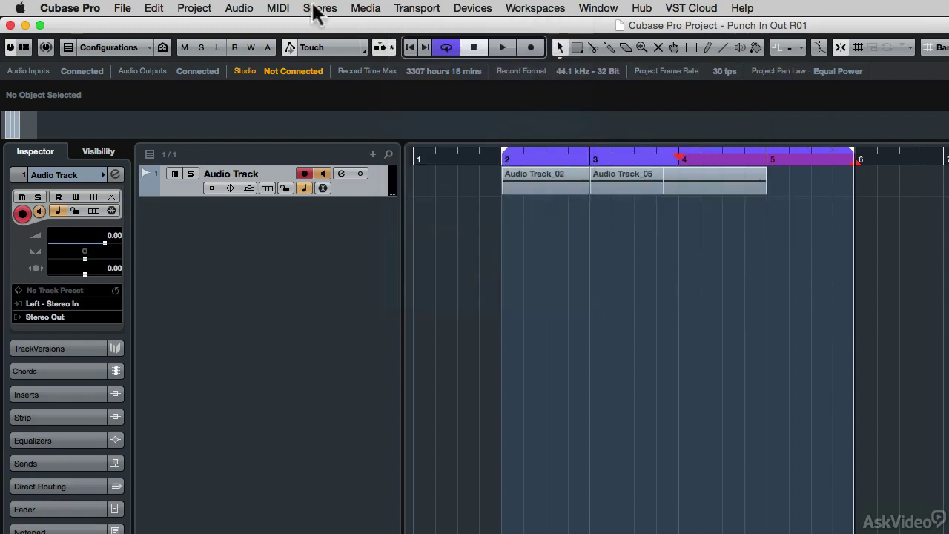
left_click(121, 8)
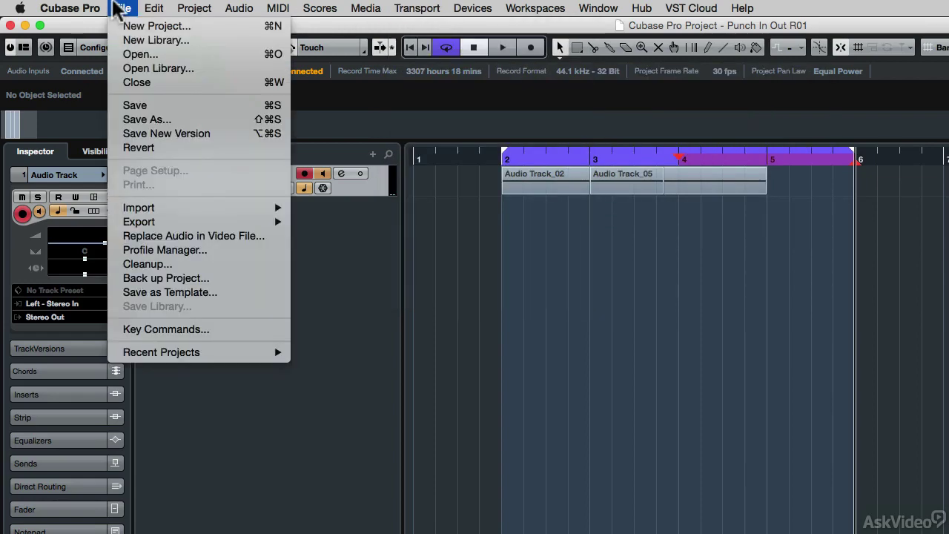
- In Key Commands, assign Cmd+Option+I to Set Punch In to Project Cursor Position
left_click(186, 328)
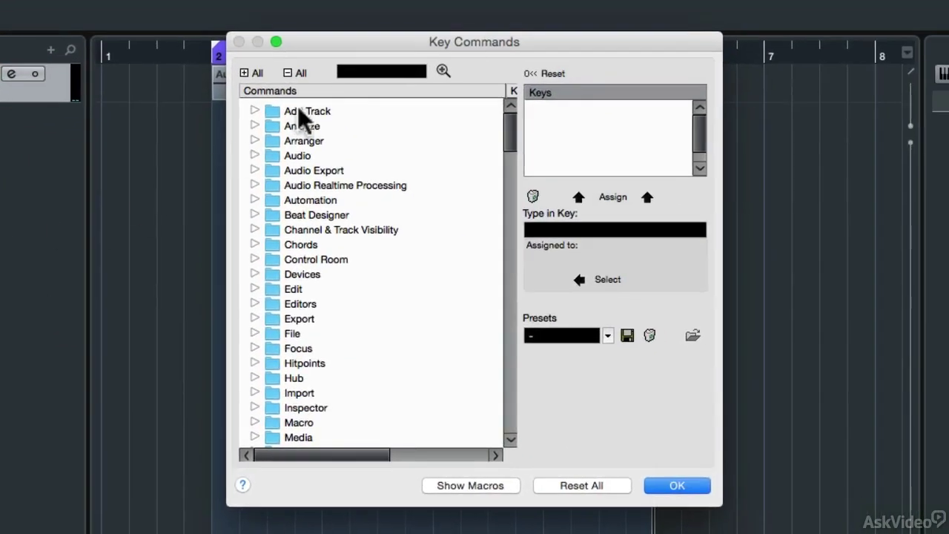
left_click(421, 95)
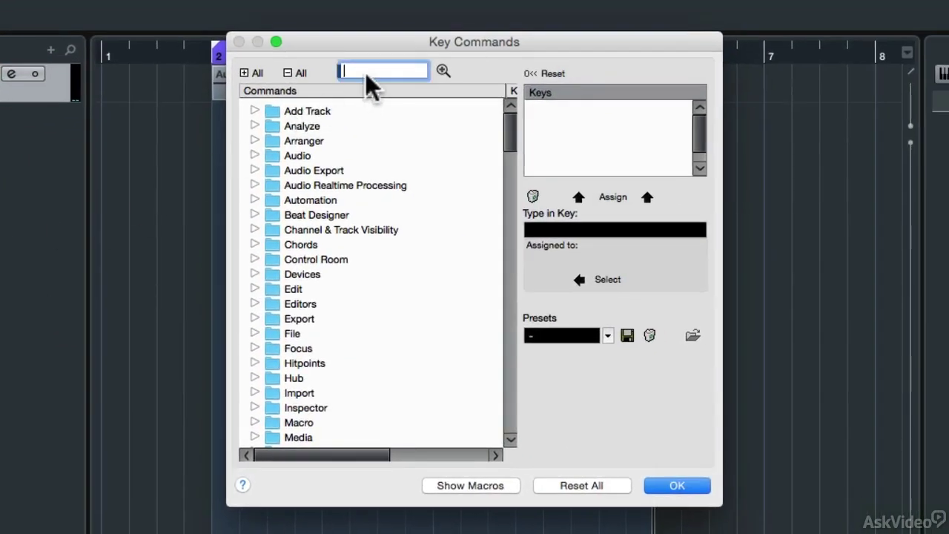
type("set punch")
left_click(444, 70)
left_click(444, 71)
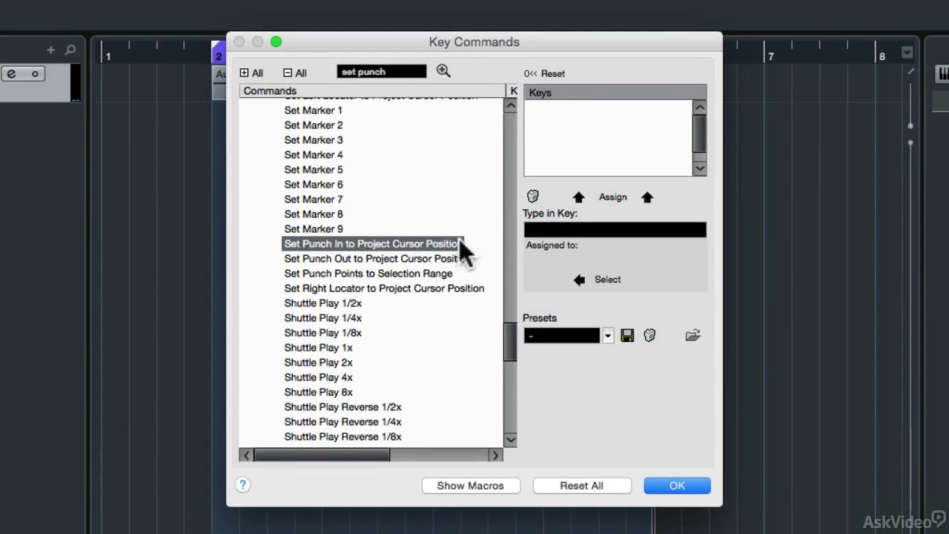
left_click(612, 228)
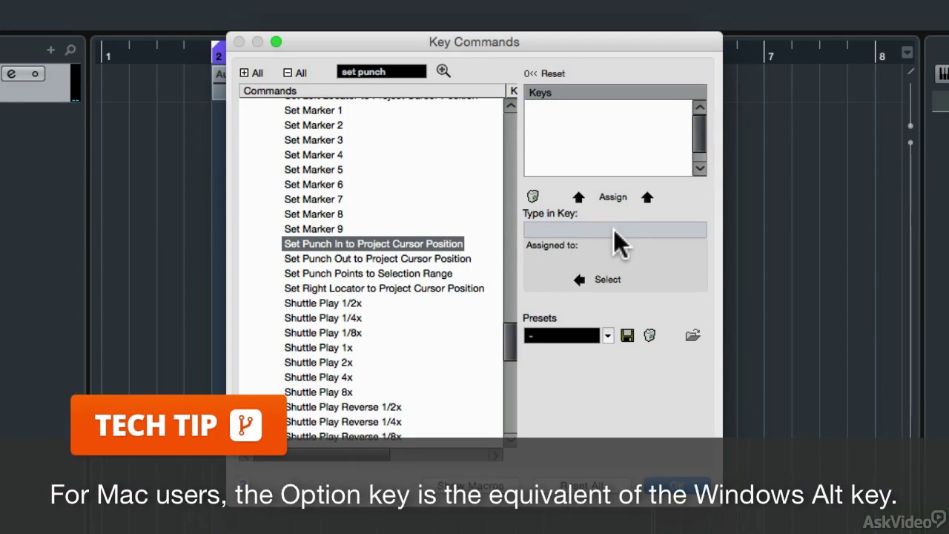
key("super+alt+i")
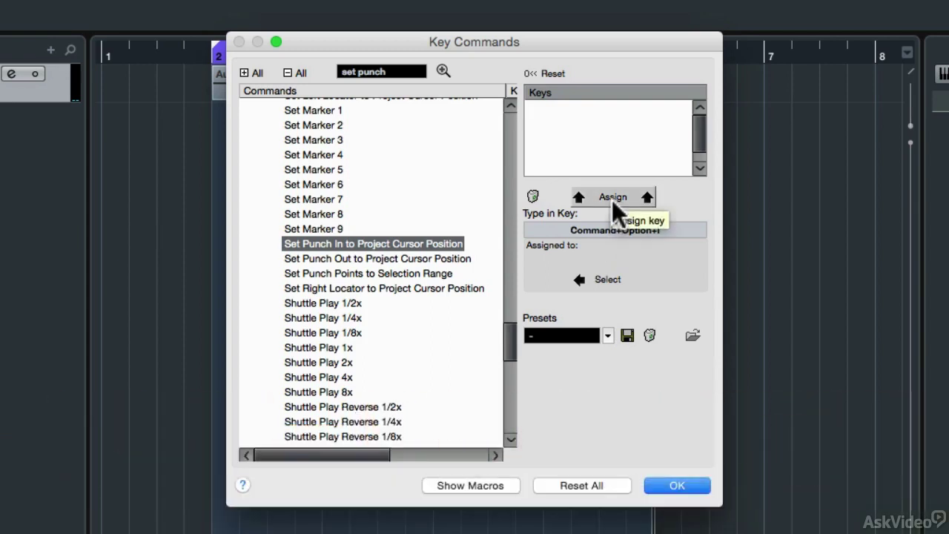
left_click(612, 197)
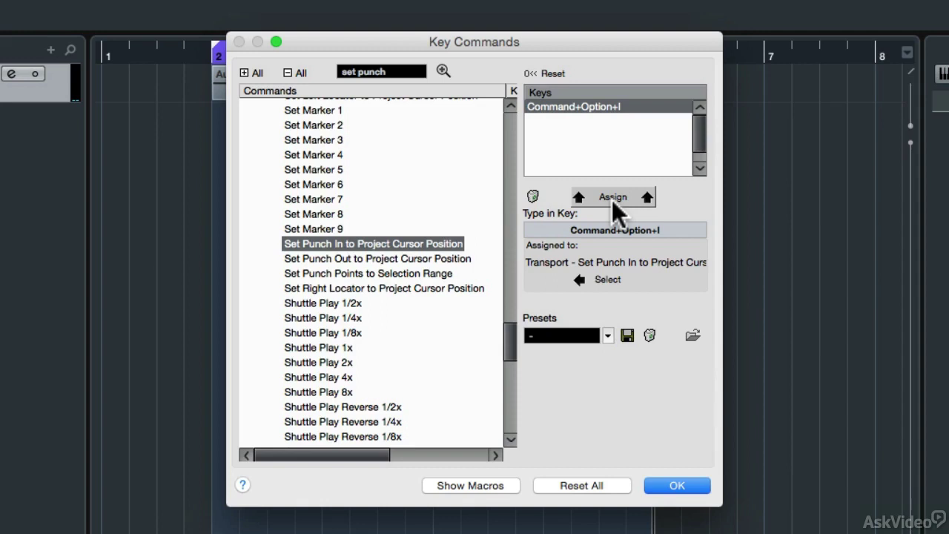
- Assign Cmd+Option+O to Set Punch Out to Project Cursor Position and close Key Commands
left_click(329, 257)
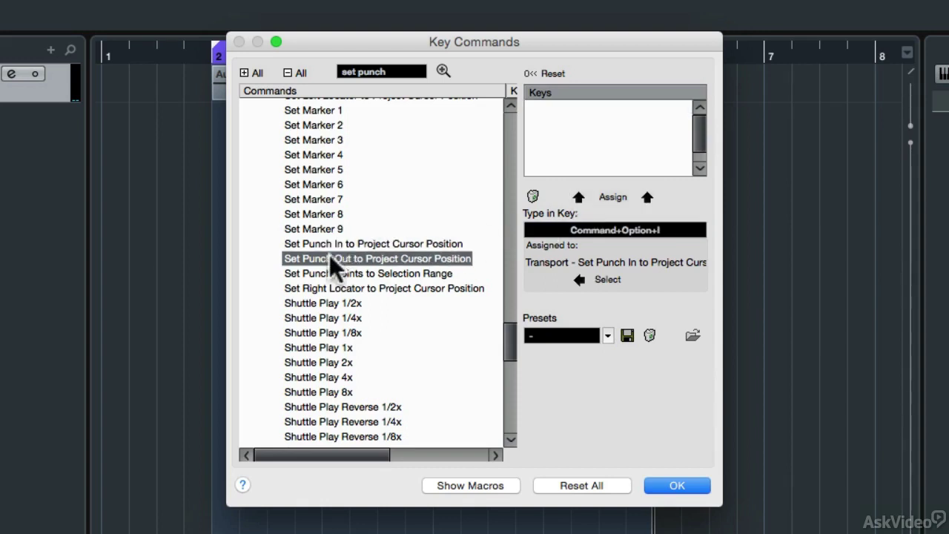
left_click(599, 232)
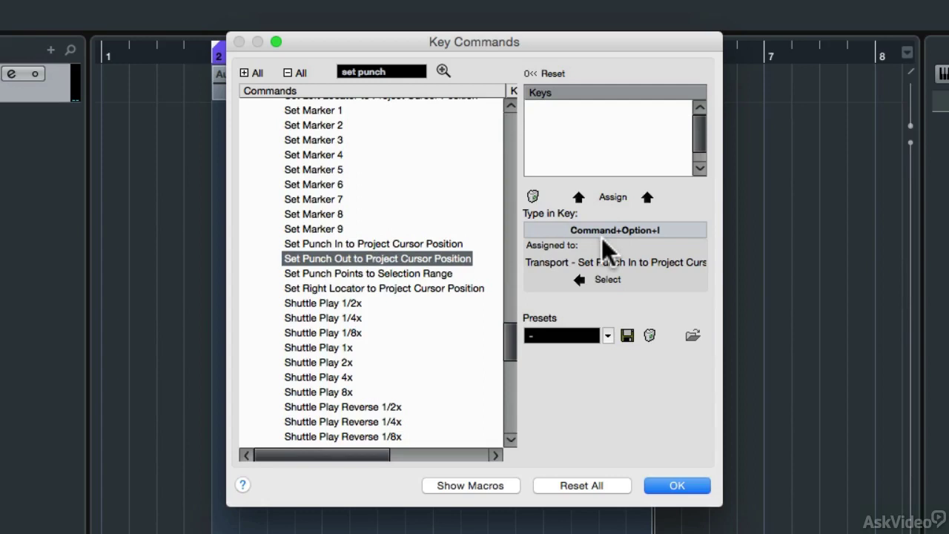
key("super+alt+o")
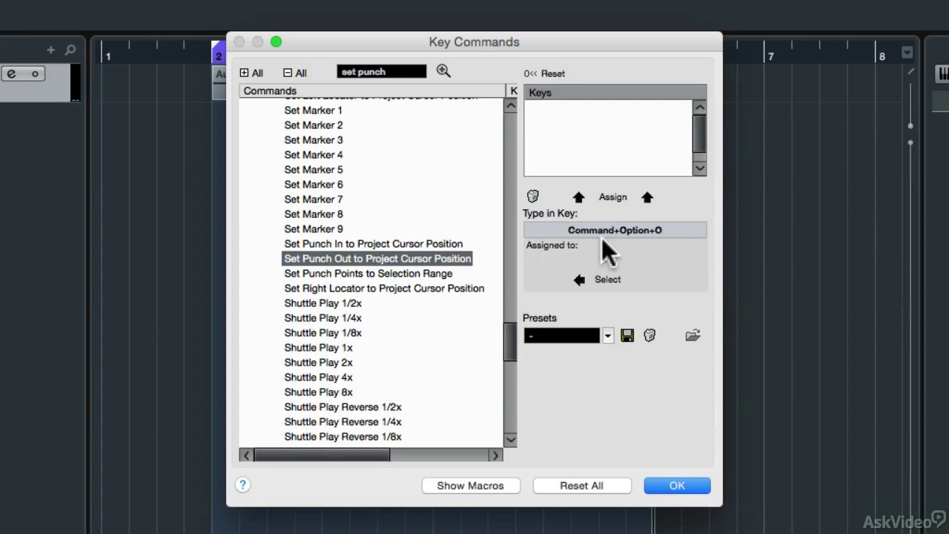
left_click(611, 197)
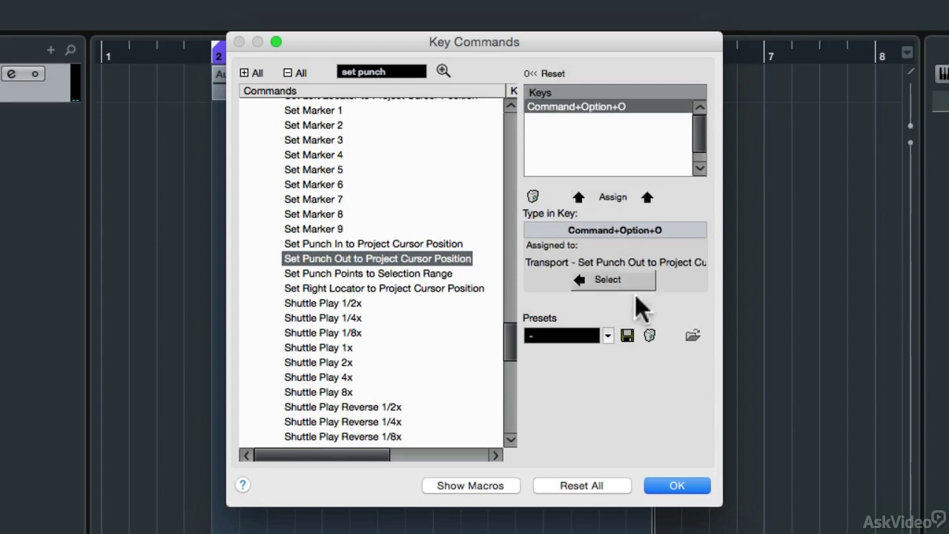
left_click(663, 485)
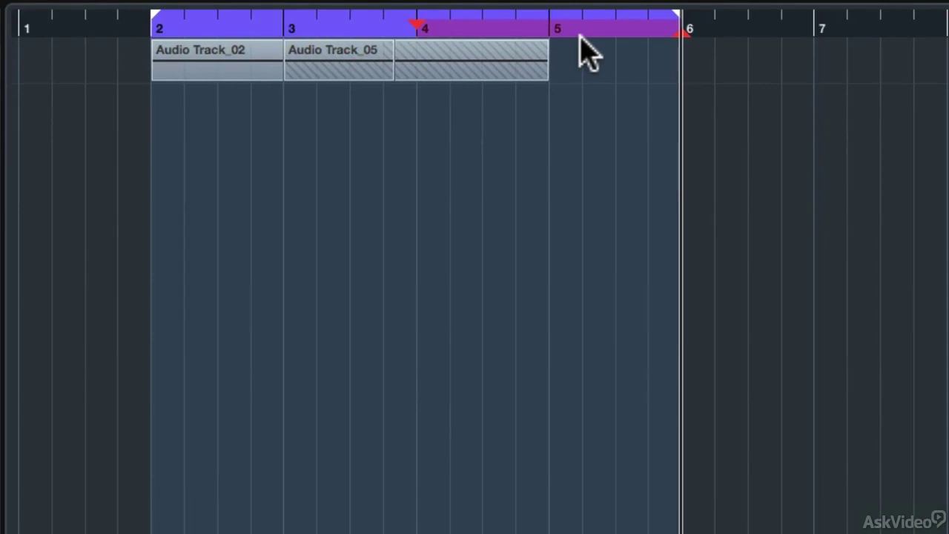
- Place the cursor at bar 2, then just before bar 4, and set punch out via shortcut
left_click(156, 34)
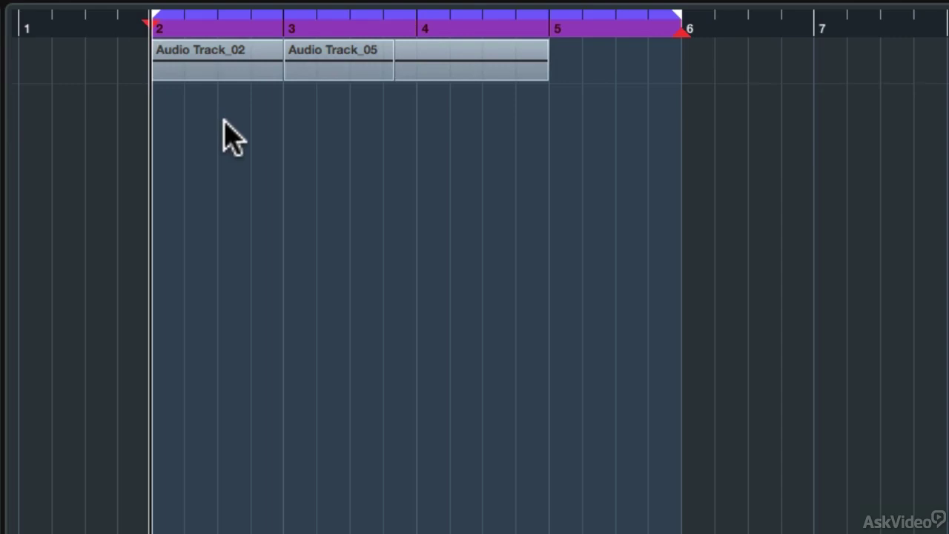
left_click(418, 30)
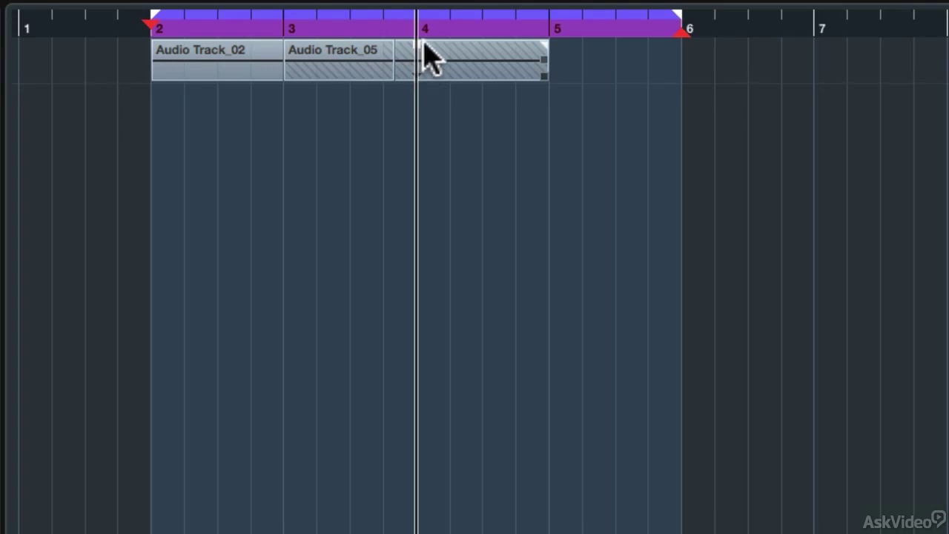
key("ctrl+2")
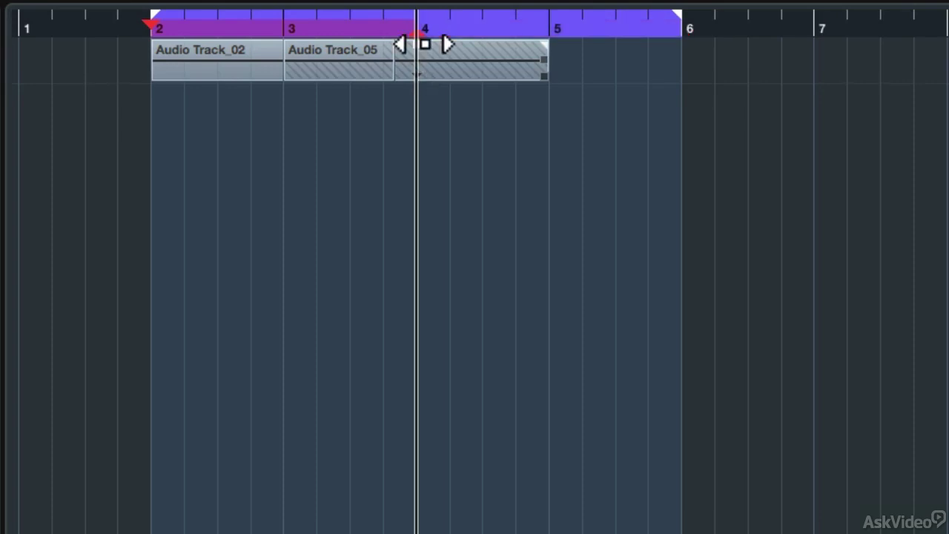